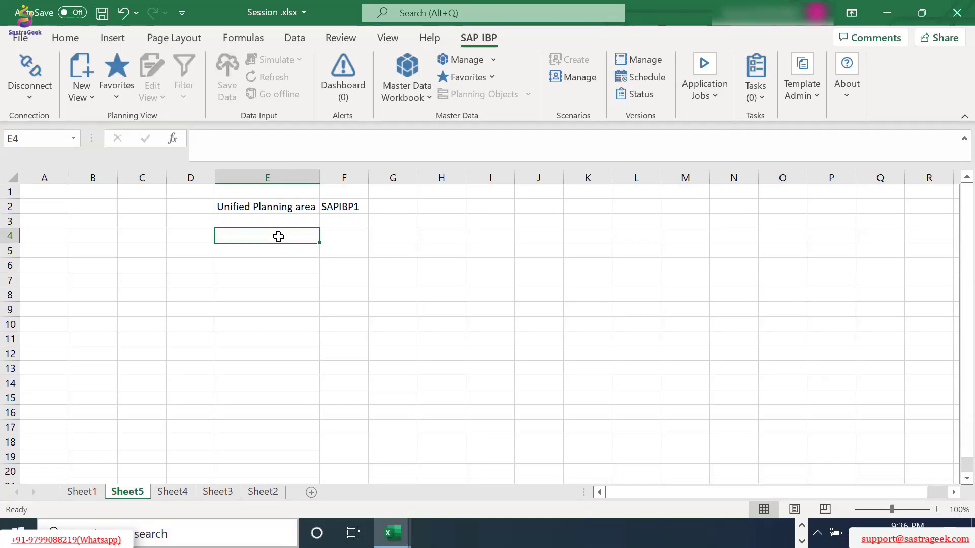
# Enter "Attributes" in cell E4 and "MDT" in cell E5 beneath the Unified Planning area heading
pyautogui.write('Attr')
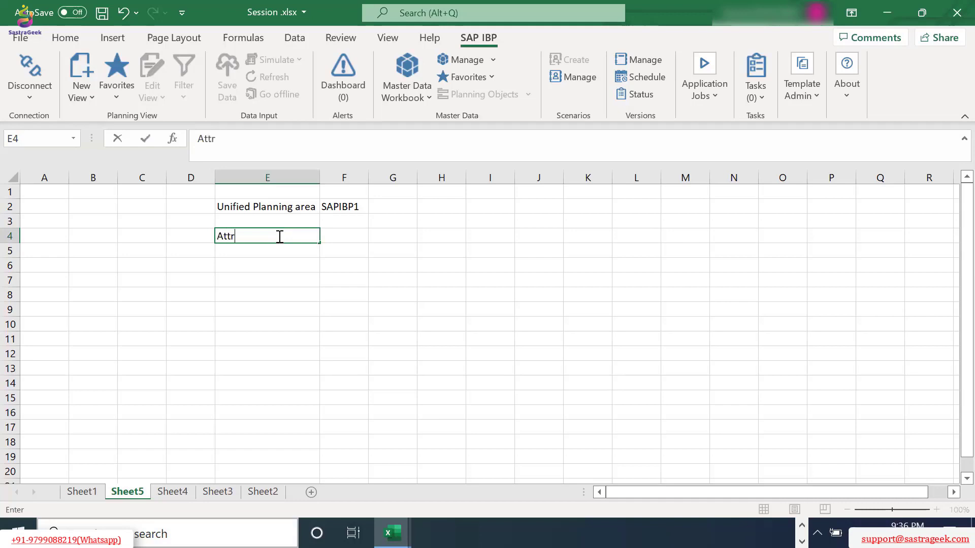
pyautogui.write('ibutes')
pyautogui.press('Return')
pyautogui.write('MDT')
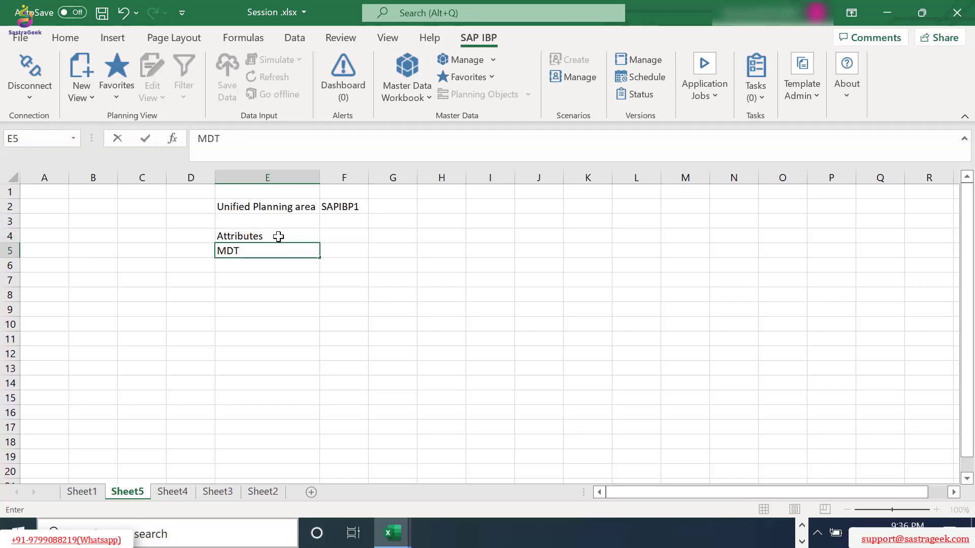
pyautogui.press('Return')
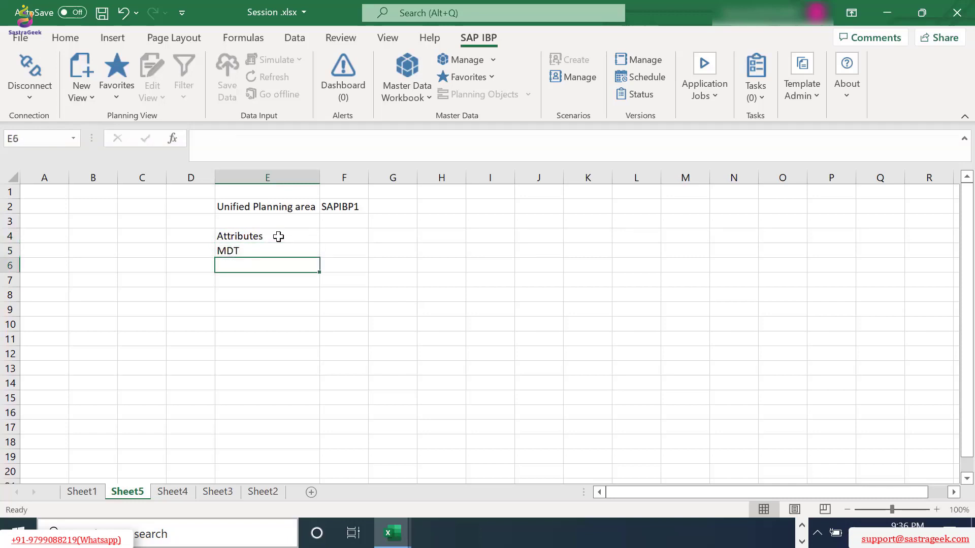
# Enter "Attributes assigned to MDTs" in cell E6 and auto-fit the width of column E
pyautogui.write('Att')
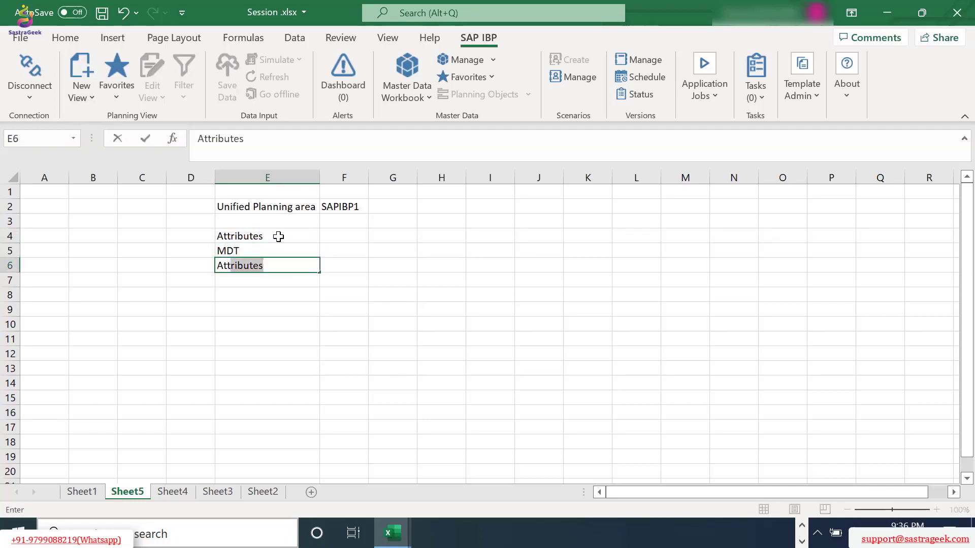
pyautogui.doubleClick(275, 266)
pyautogui.click(275, 265)
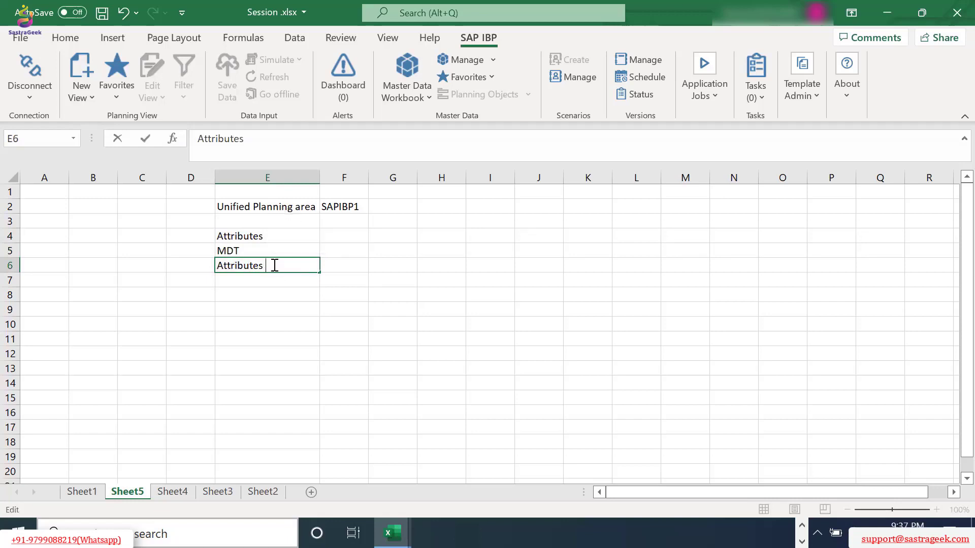
pyautogui.write('assigned to')
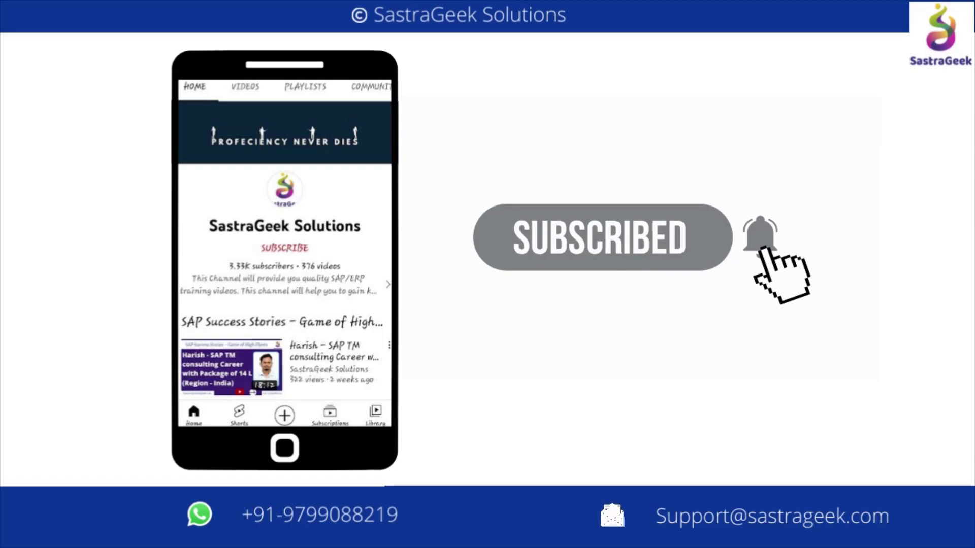
pyautogui.write('MD')
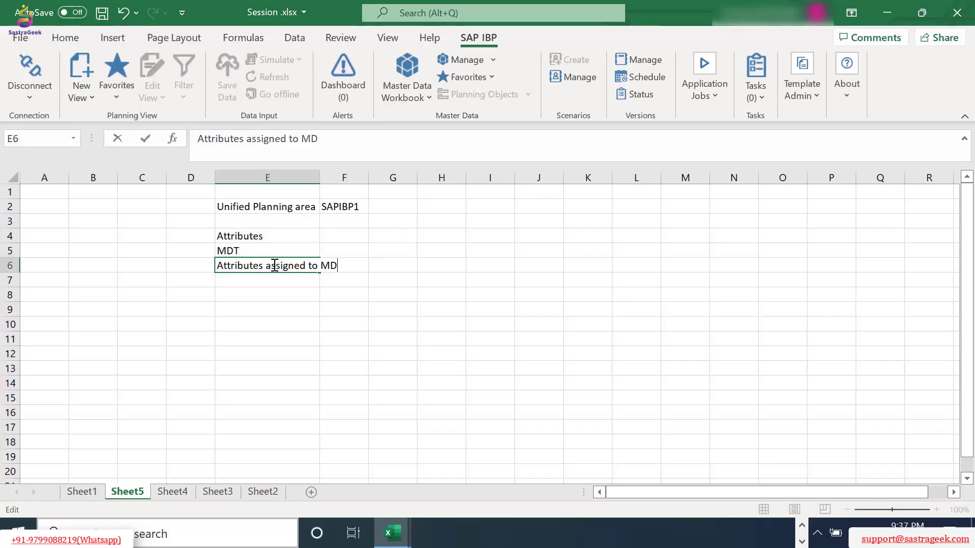
pyautogui.write('Ts')
pyautogui.press('Return')
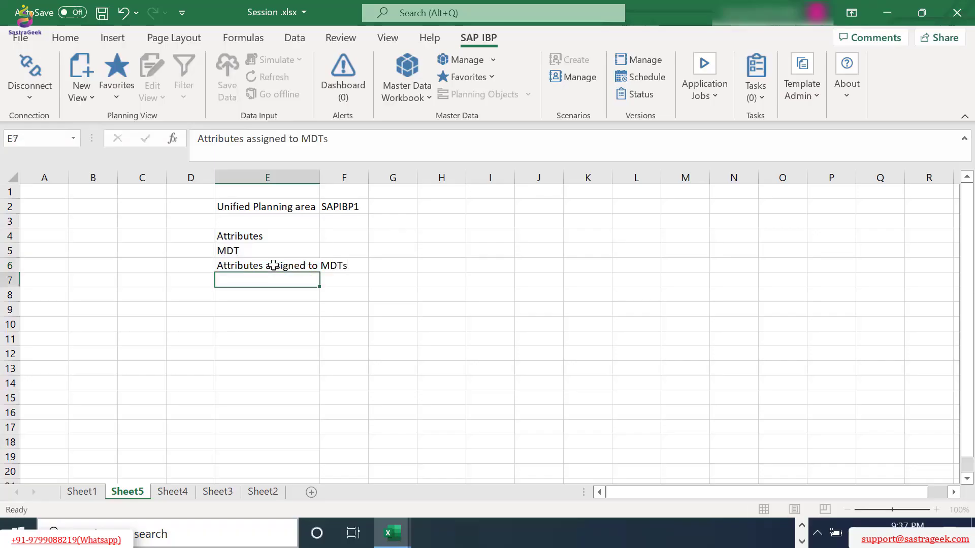
pyautogui.doubleClick(320, 174)
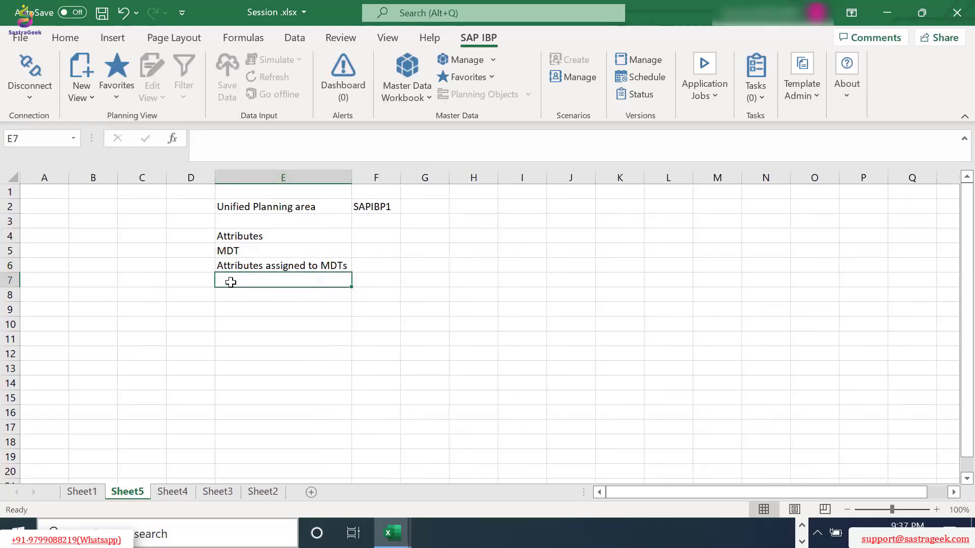
# Enter "Planning Levels" in cell E7 and "Key figures" in cell E8
pyautogui.write('Planni')
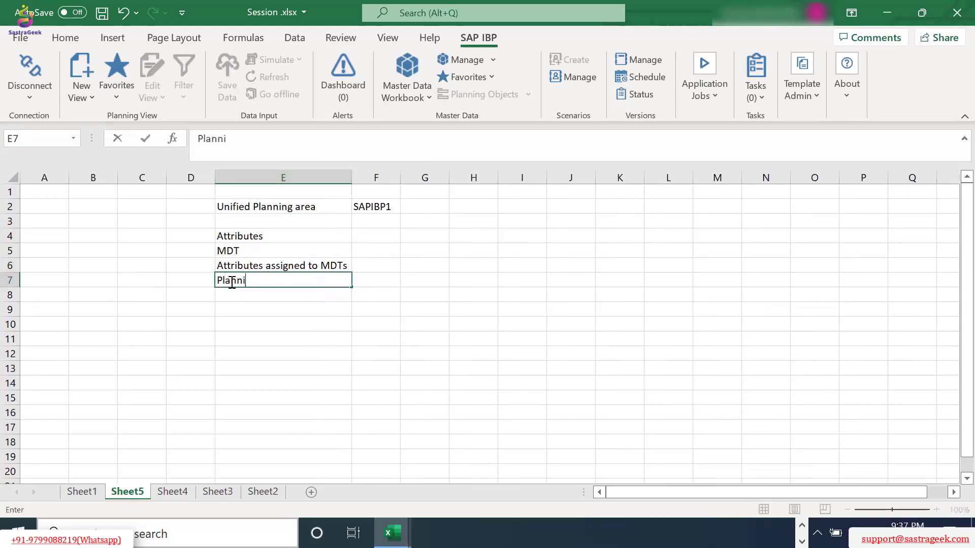
pyautogui.write('ng Levels')
pyautogui.press('Return')
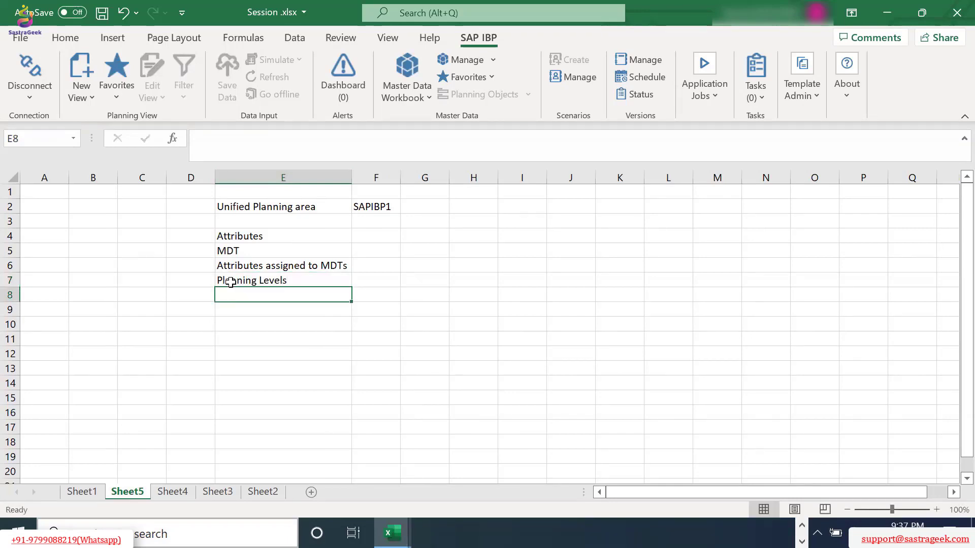
pyautogui.write('Key fi')
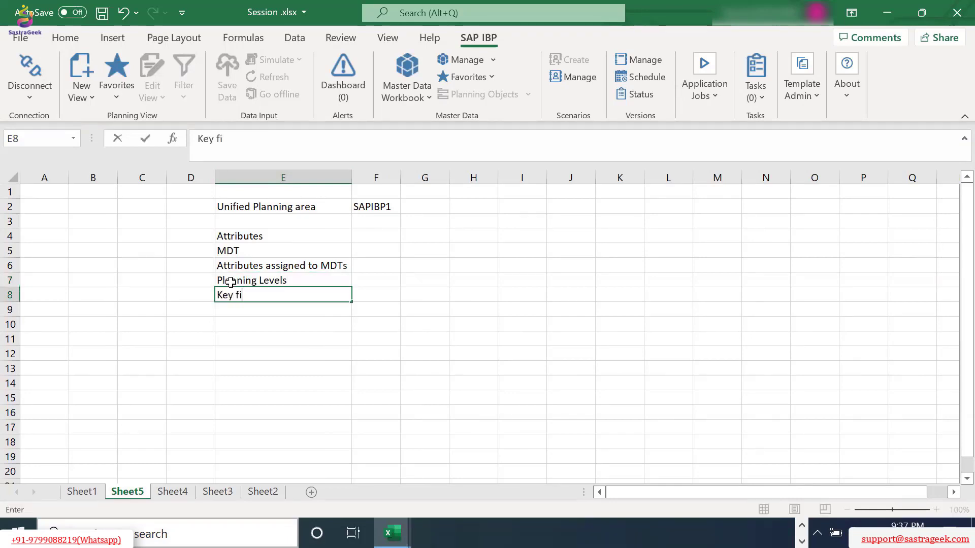
pyautogui.write('gures')
pyautogui.press('Return')
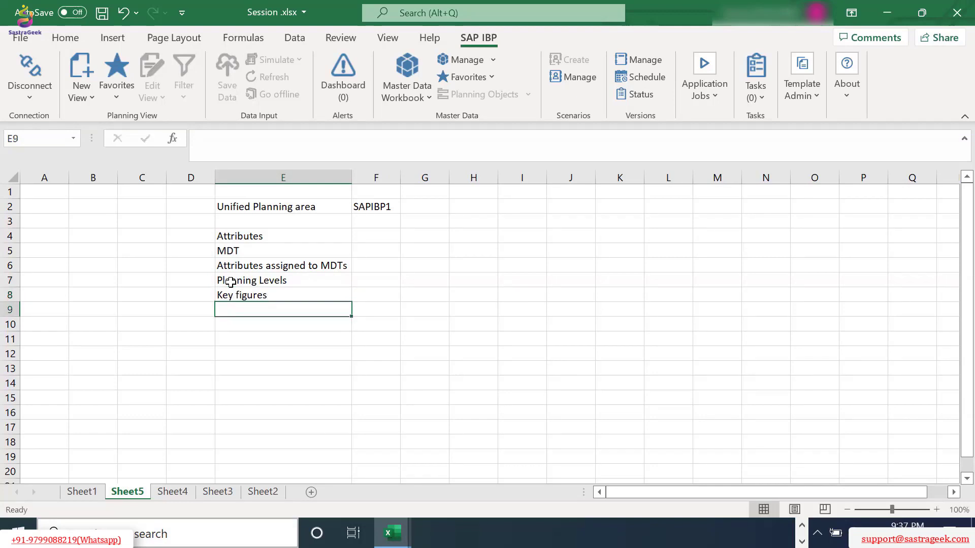
# Enter "Base planning level assigned" in cell F8 beside Key figures and auto-fit the width of column F
pyautogui.click(359, 295)
pyautogui.write('Plu')
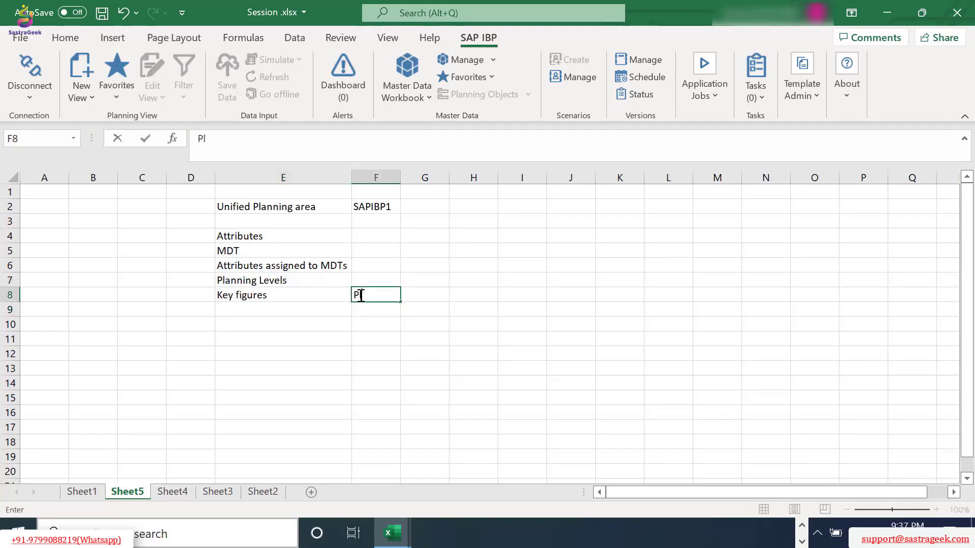
pyautogui.press('BackSpace')
pyautogui.press('BackSpace')
pyautogui.press('BackSpace')
pyautogui.write('Base planni')
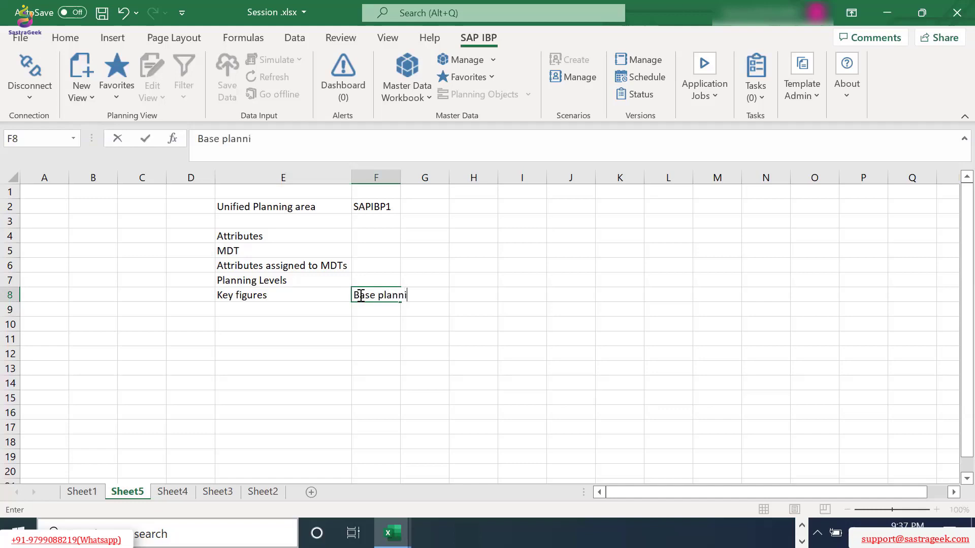
pyautogui.write('ng level assigned')
pyautogui.press('Return')
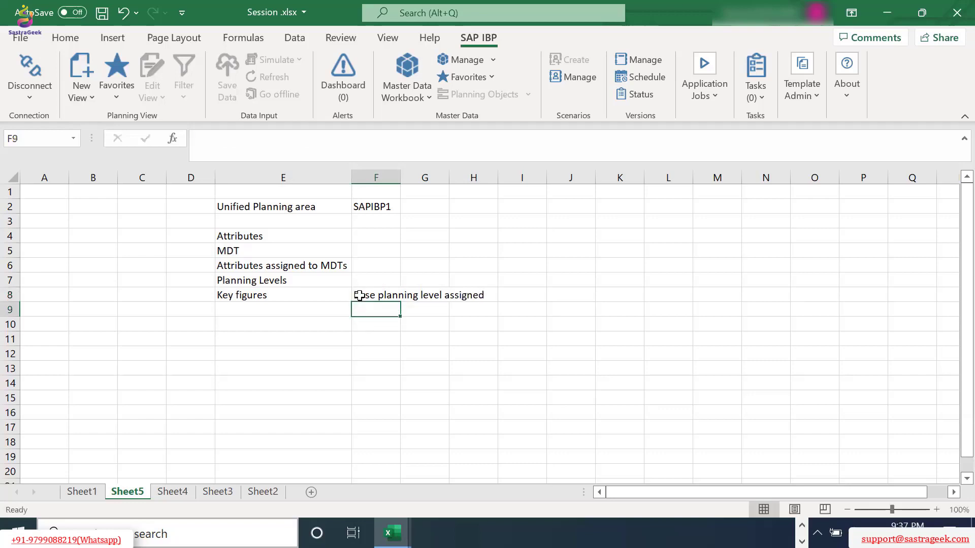
pyautogui.doubleClick(401, 181)
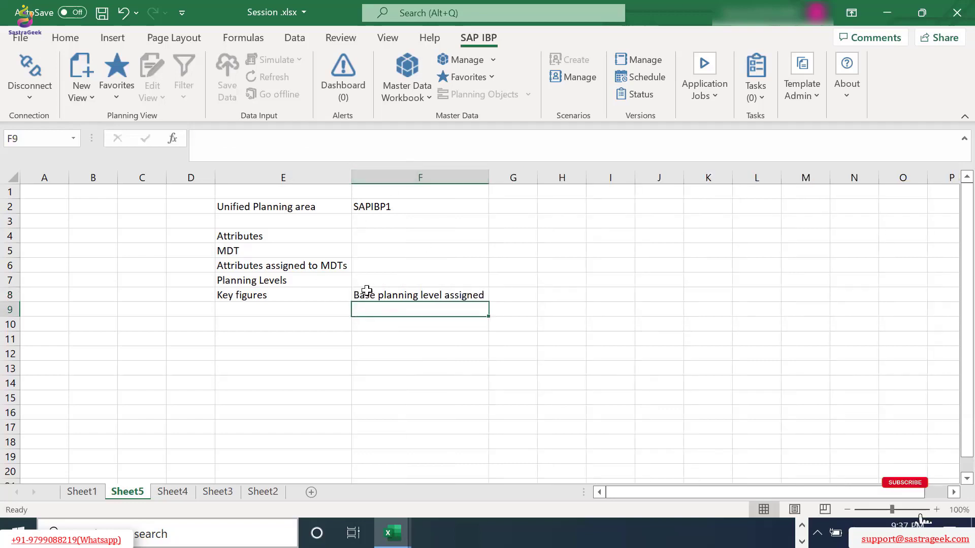
pyautogui.click(328, 204)
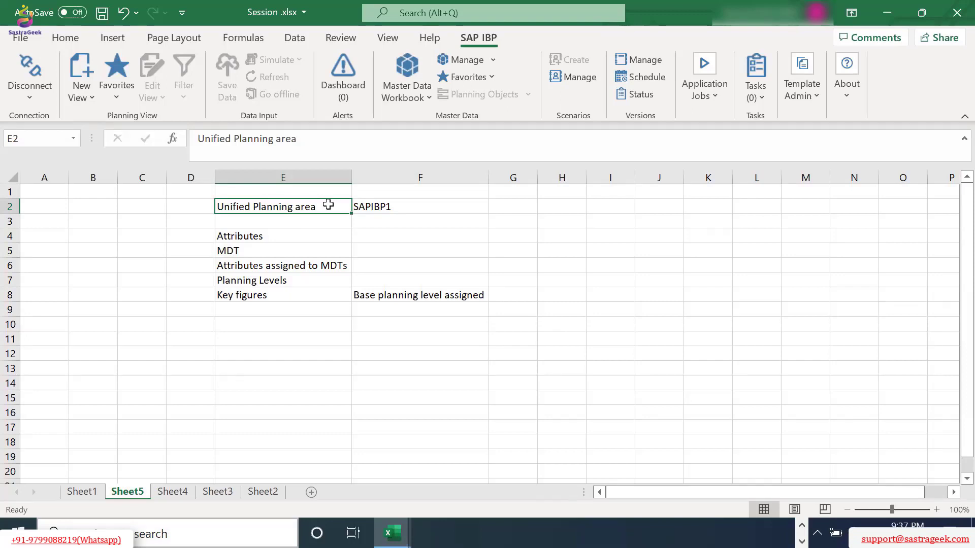
pyautogui.click(385, 209)
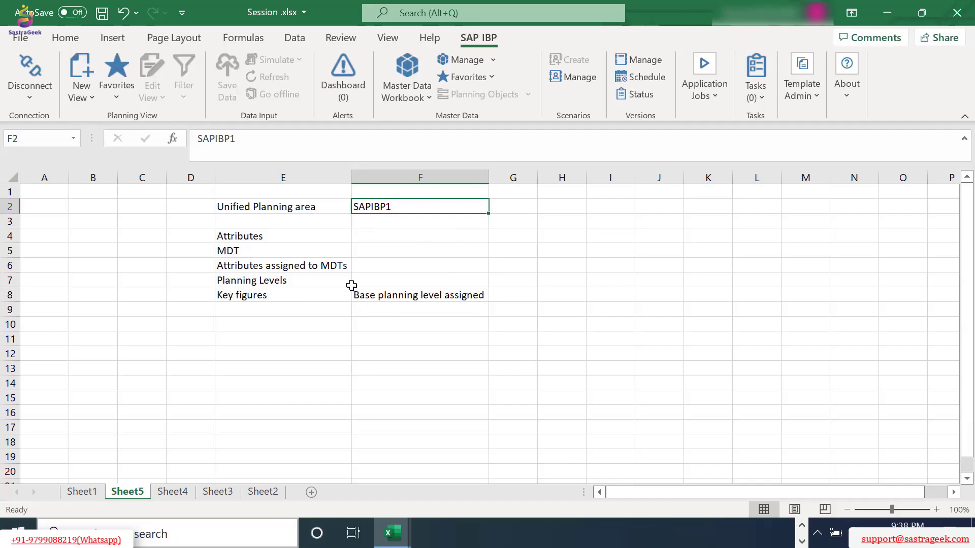
# Switch to SAP Sample Model Entities in the browser and review the copy methods offered in Copy Planning Area for SAPIBP1
pyautogui.hotkey('alt', 'Tab')
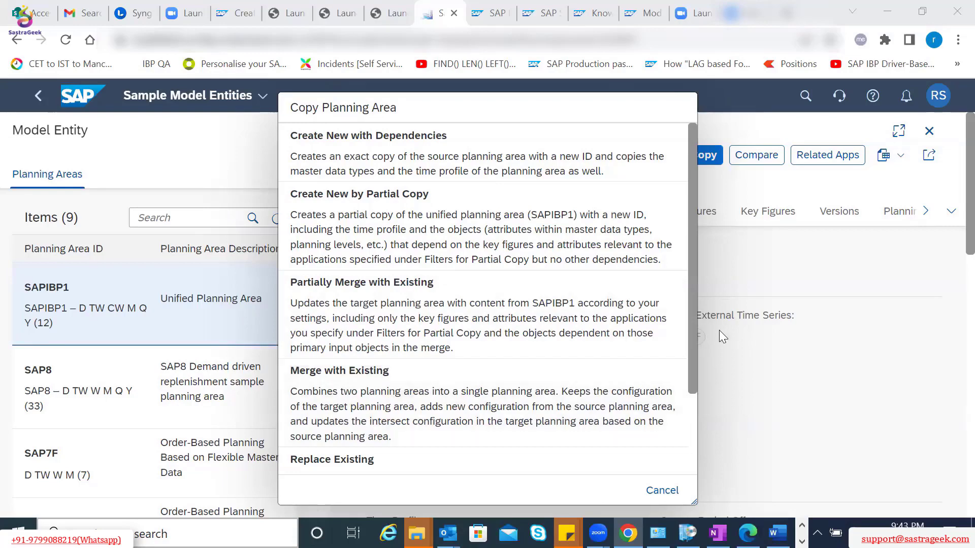
pyautogui.scroll(-1, 694, 339)
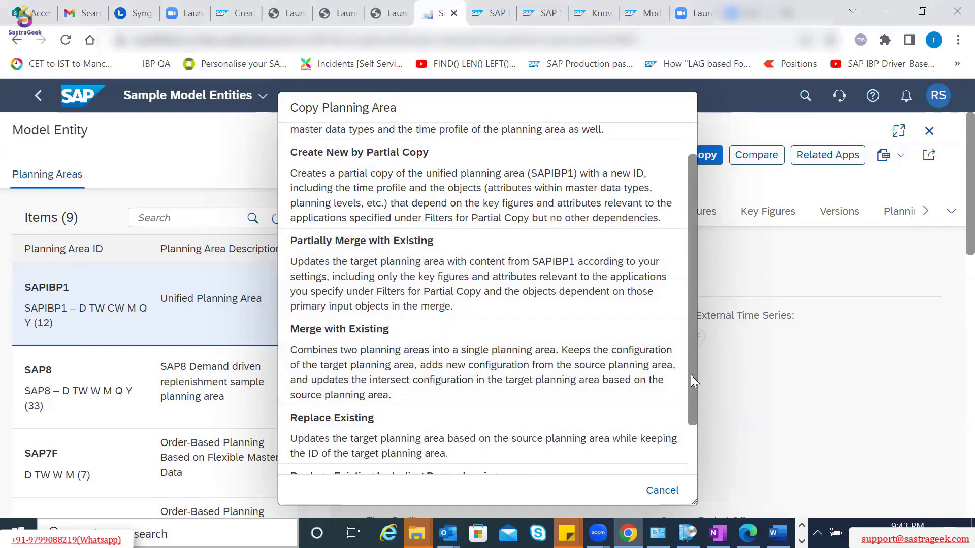
pyautogui.moveTo(691, 376); pyautogui.dragTo(691, 400)
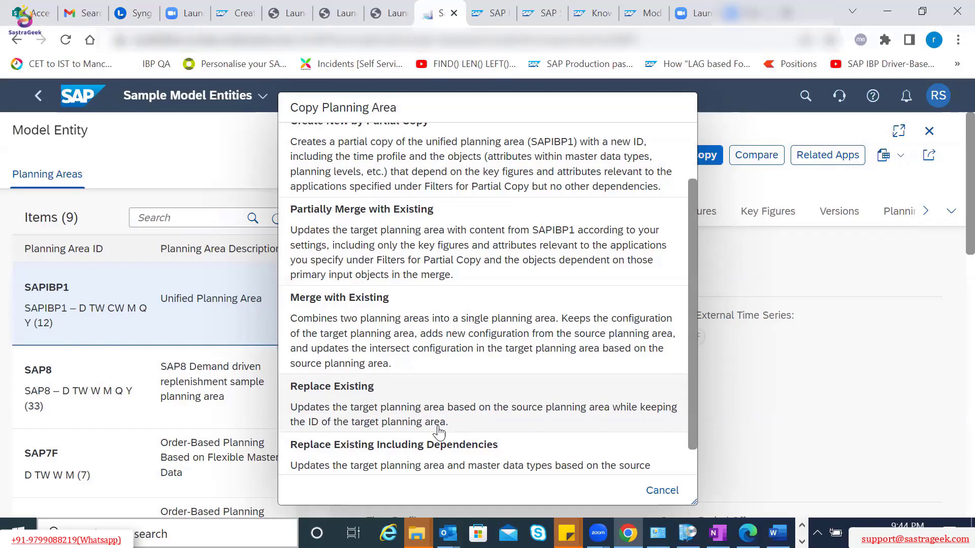
pyautogui.moveTo(692, 372); pyautogui.dragTo(689, 286)
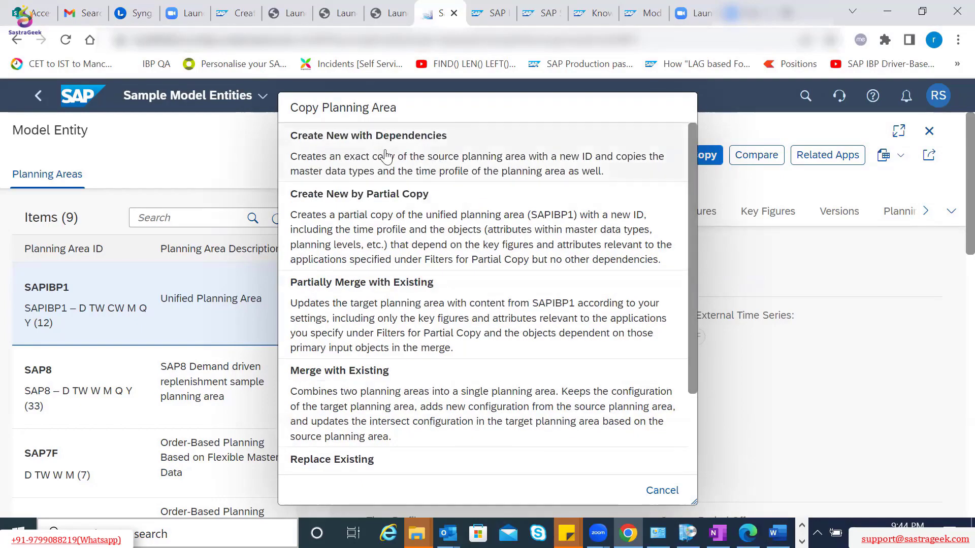